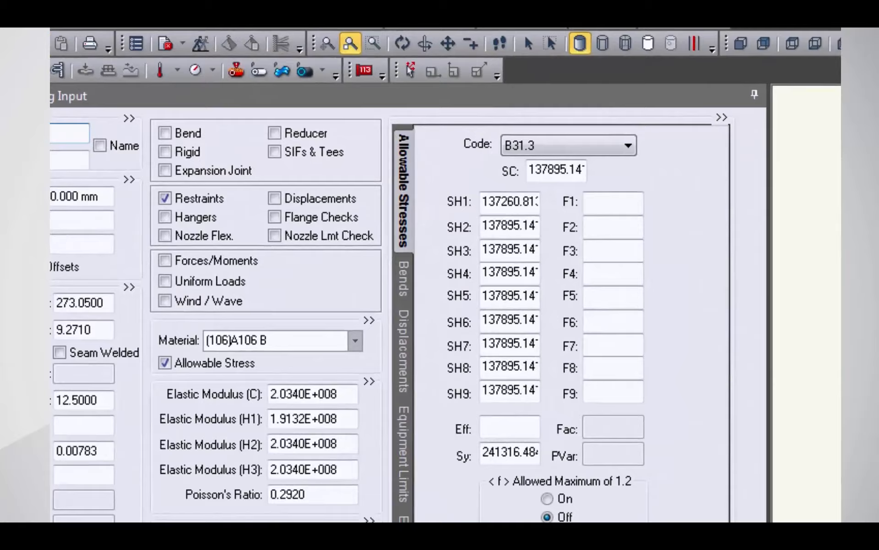
- Break pipe element 10-20 into multiple nodes, with 3 break elements and a node step of 3
{"action": "left_click", "coordinate": [94, 273]}
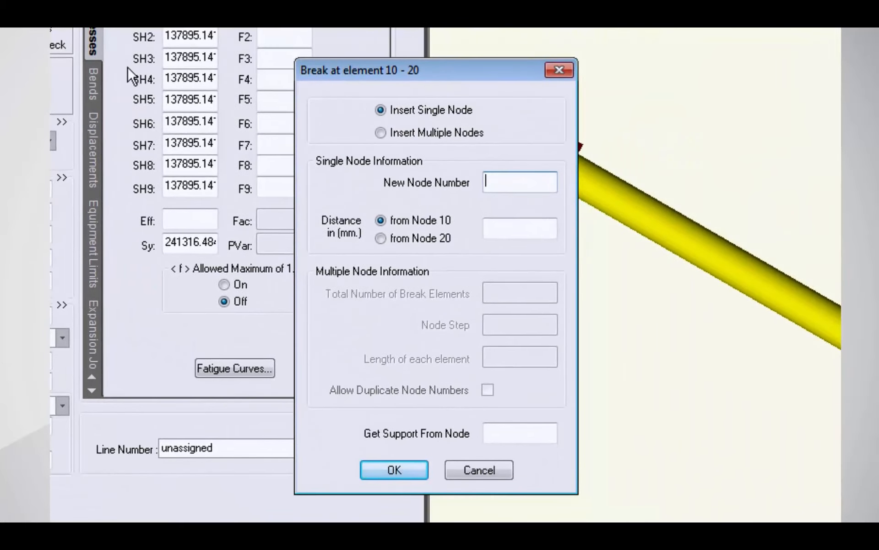
{"action": "left_click", "coordinate": [380, 133]}
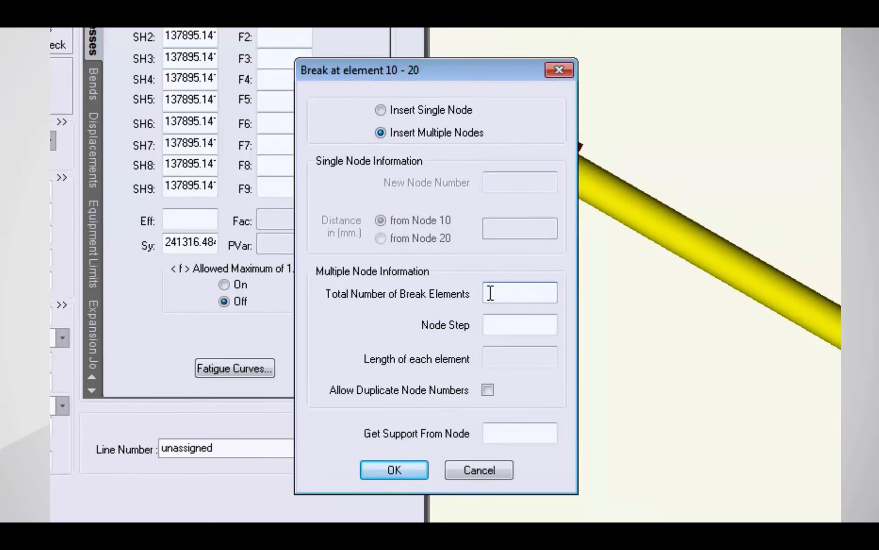
{"action": "type", "text": "3"}
{"action": "left_click", "coordinate": [527, 324]}
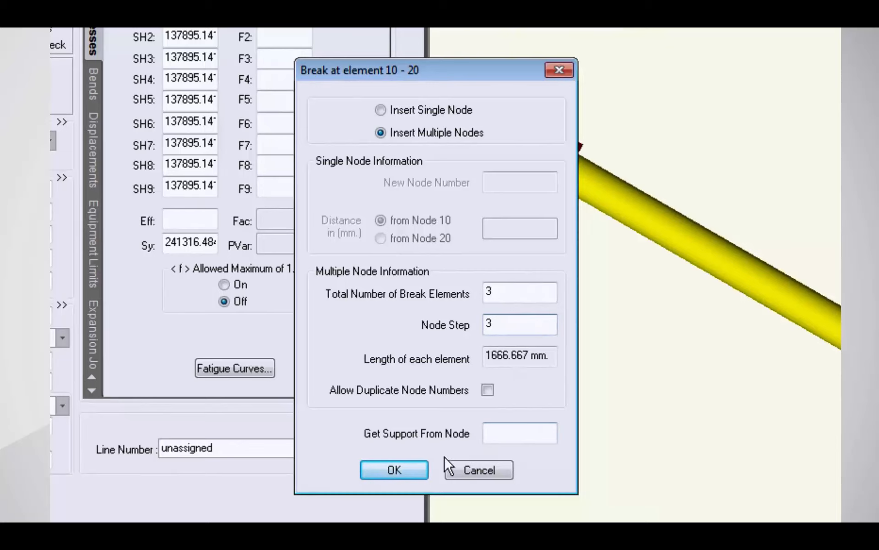
{"action": "left_click", "coordinate": [389, 469]}
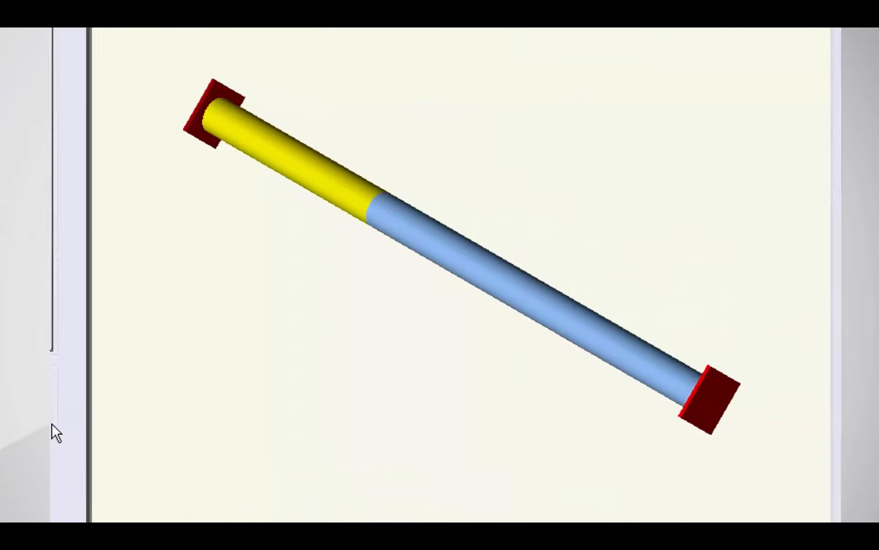
- Check the three new pipe segments one by one, reselect element 10-13, and display the node numbers in the model
{"action": "left_click", "coordinate": [433, 244]}
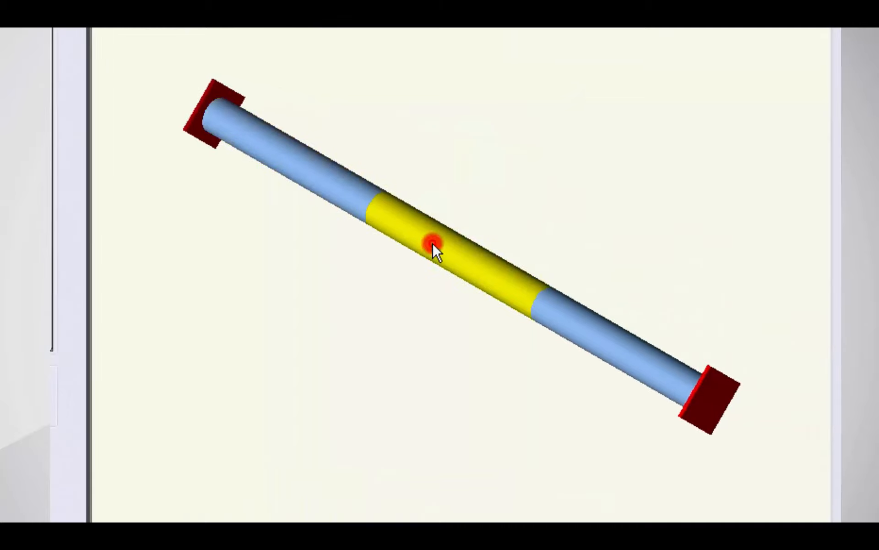
{"action": "left_click", "coordinate": [585, 324]}
{"action": "left_click", "coordinate": [260, 147]}
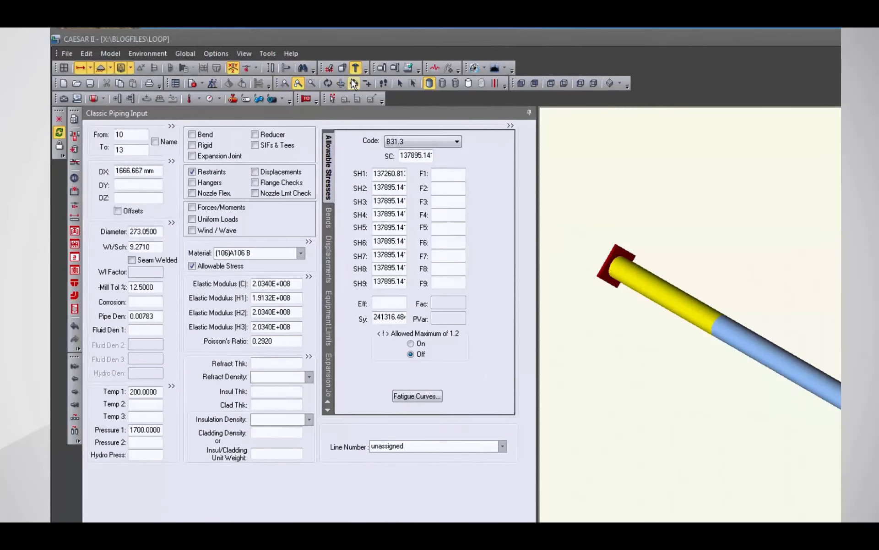
{"action": "left_click", "coordinate": [247, 68]}
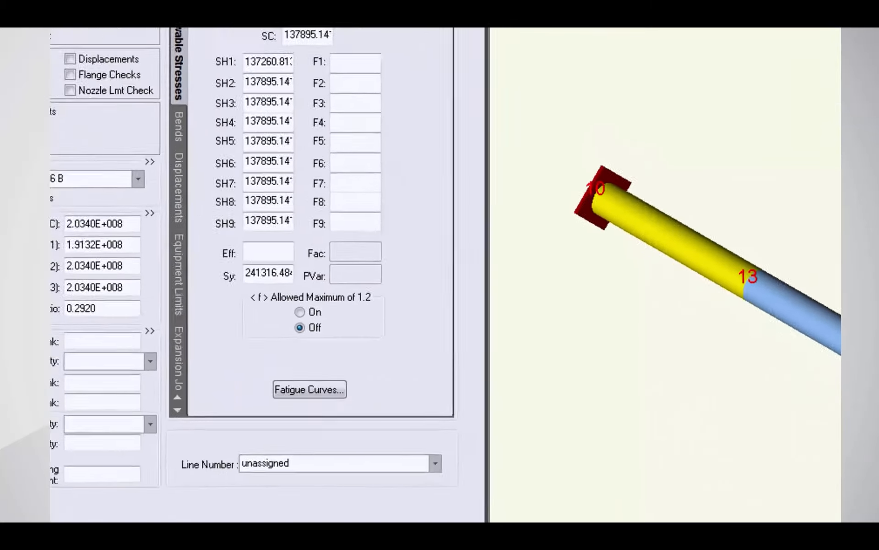
- Insert a new element after element 10-13, running from node 13 to node 100 with a DZ of 1500 mm
{"action": "left_click", "coordinate": [75, 135]}
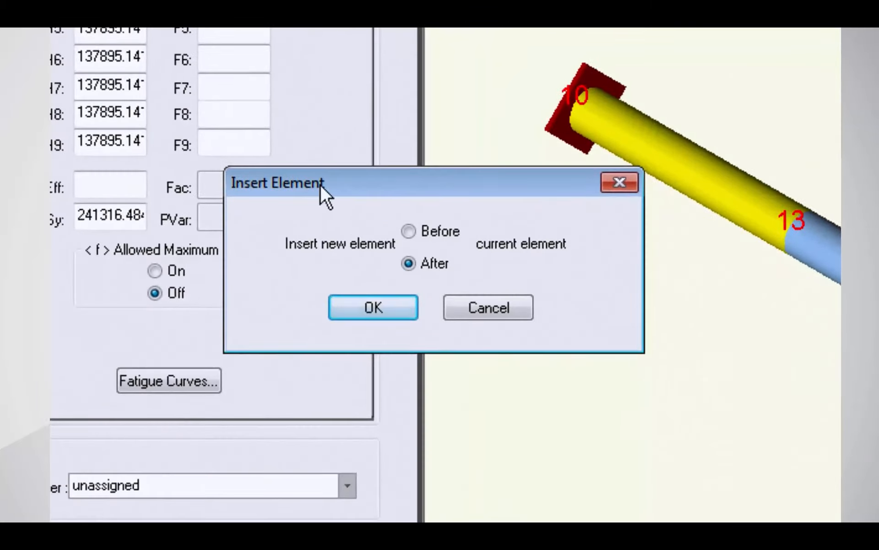
{"action": "left_click", "coordinate": [371, 308]}
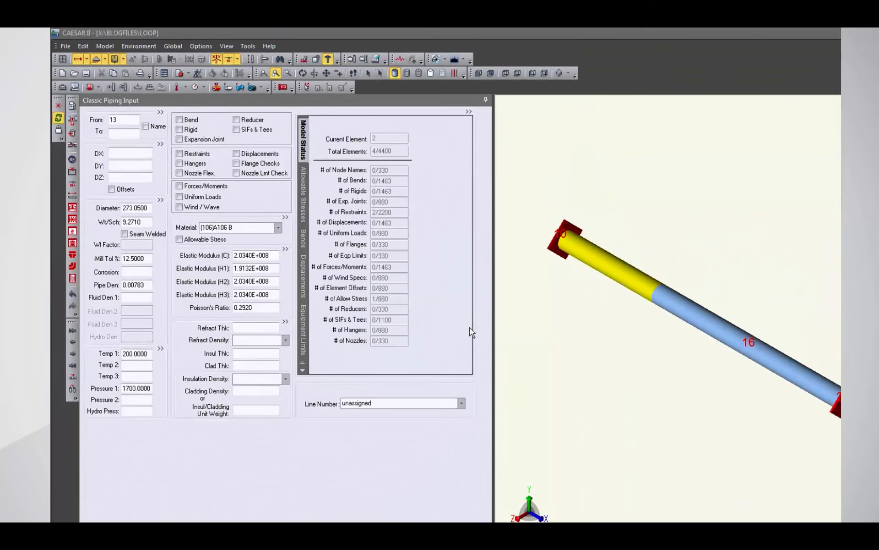
{"action": "left_click", "coordinate": [122, 132]}
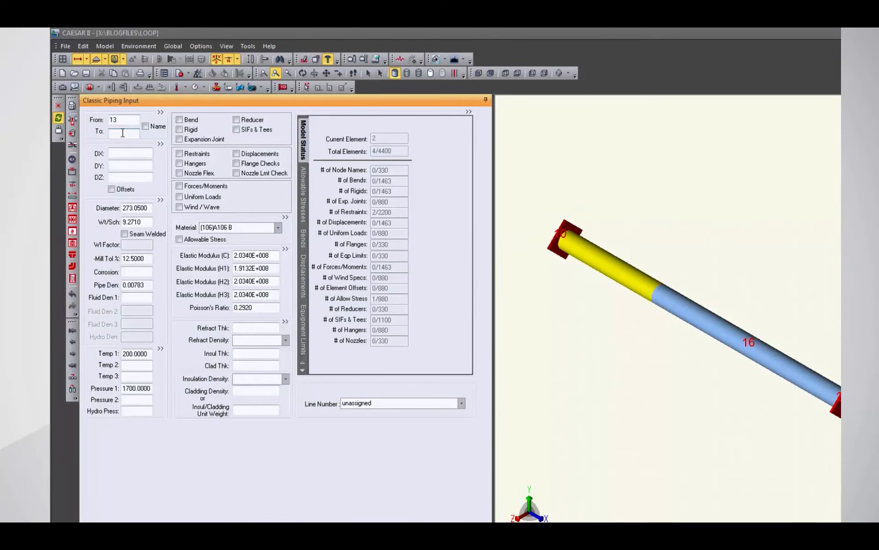
{"action": "type", "text": "100"}
{"action": "left_click", "coordinate": [114, 177]}
{"action": "type", "text": "1500"}
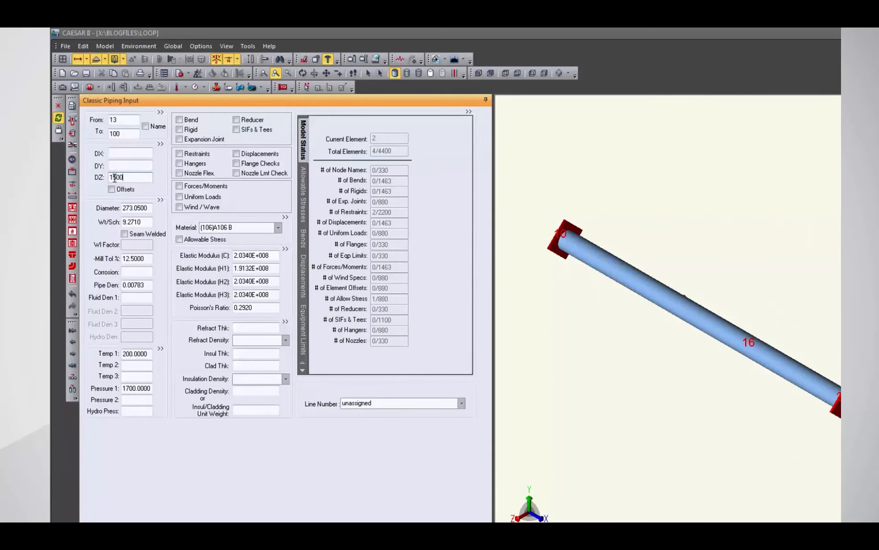
{"action": "key", "text": "Tab"}
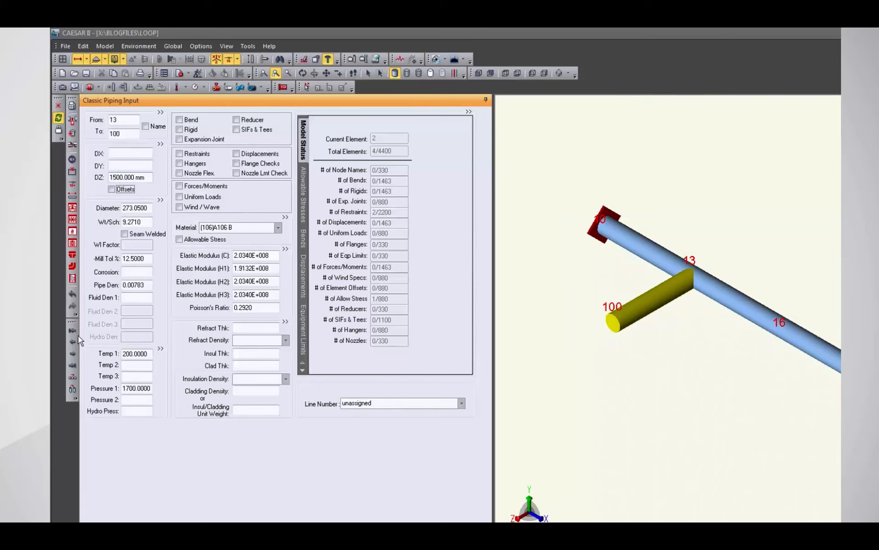
- Change the From node of element 13-16 to 100 so it starts at the end of the new leg
{"action": "left_click", "coordinate": [73, 353]}
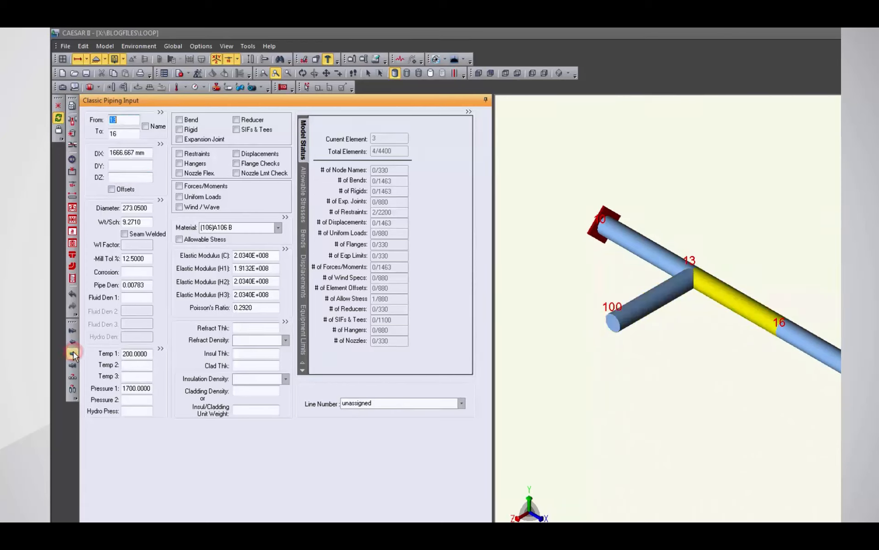
{"action": "mouse_move", "coordinate": [719, 290]}
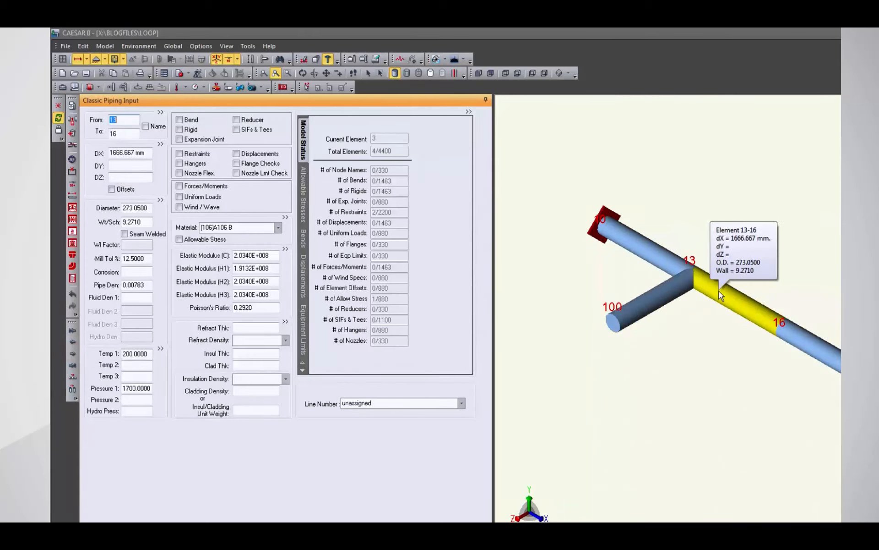
{"action": "left_click", "coordinate": [125, 121]}
{"action": "left_click_drag", "start_coordinate": [125, 121], "coordinate": [92, 120]}
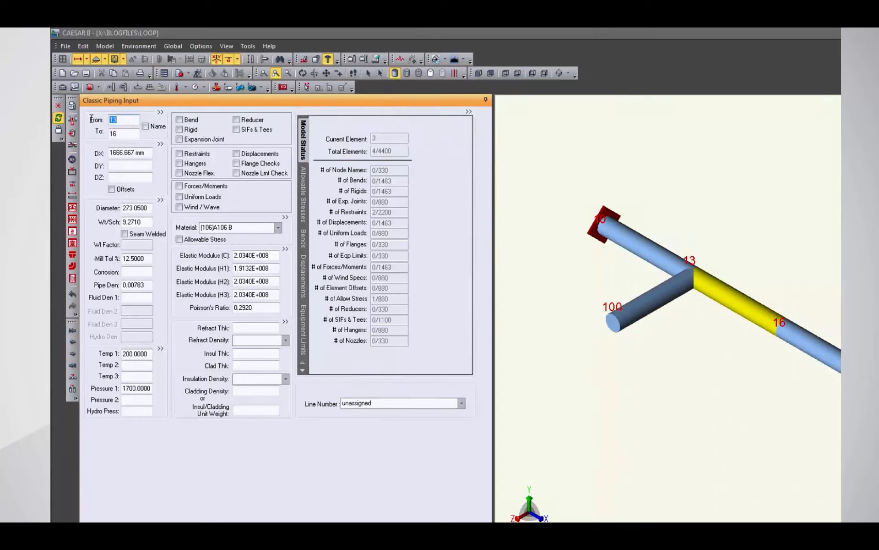
{"action": "type", "text": "100"}
{"action": "key", "text": "Tab"}
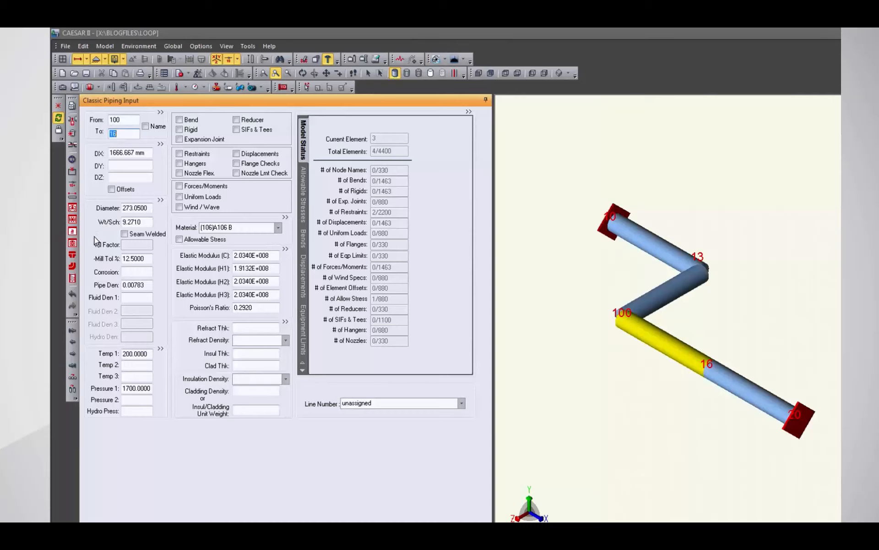
- Insert a new element after element 100-16, running from node 16 to node 110 with a DZ of -1500 mm
{"action": "left_click", "coordinate": [73, 121]}
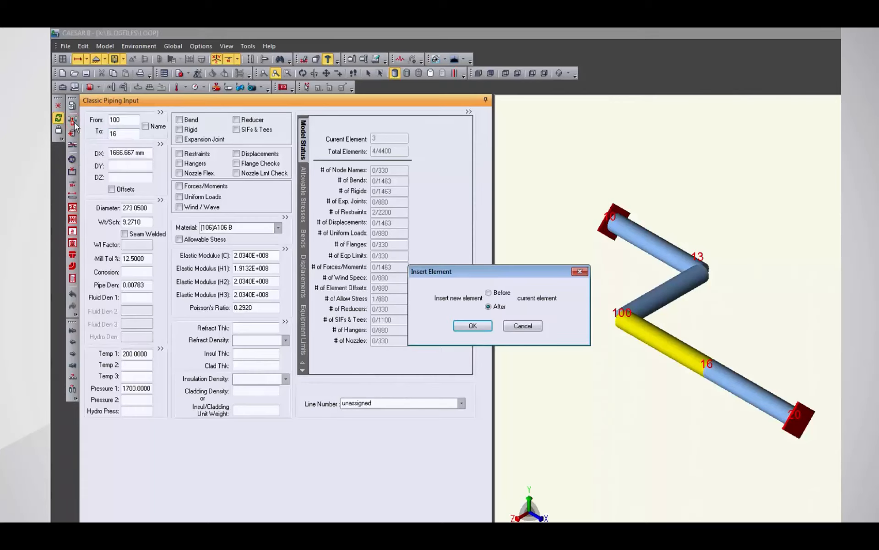
{"action": "left_click", "coordinate": [480, 329]}
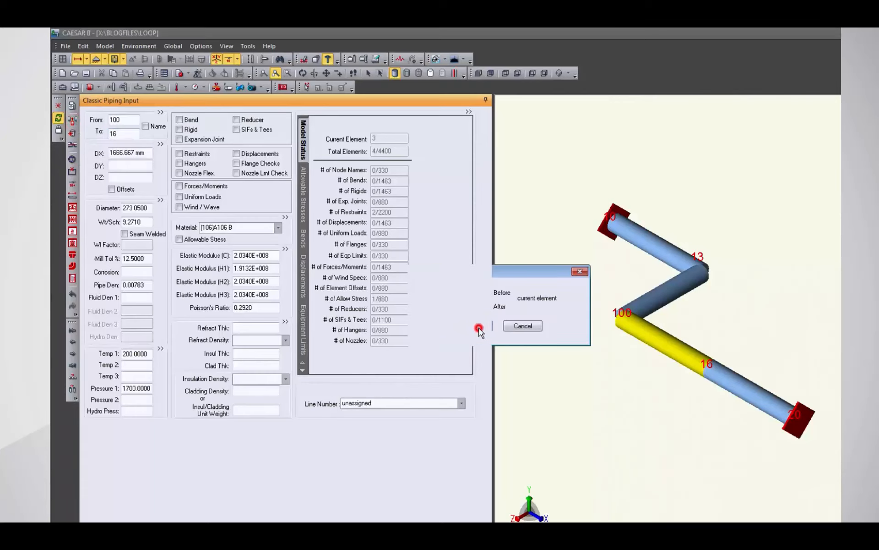
{"action": "left_click", "coordinate": [119, 134]}
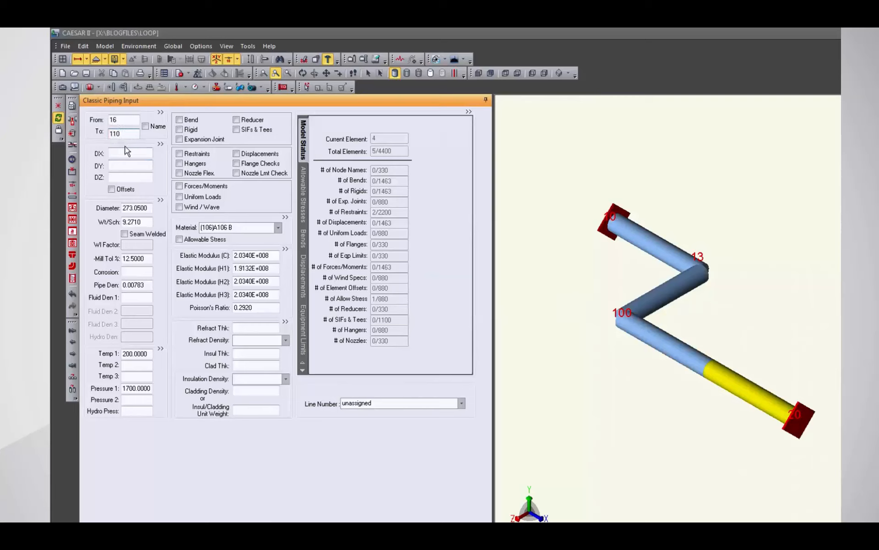
{"action": "type", "text": "110"}
{"action": "left_click", "coordinate": [139, 176]}
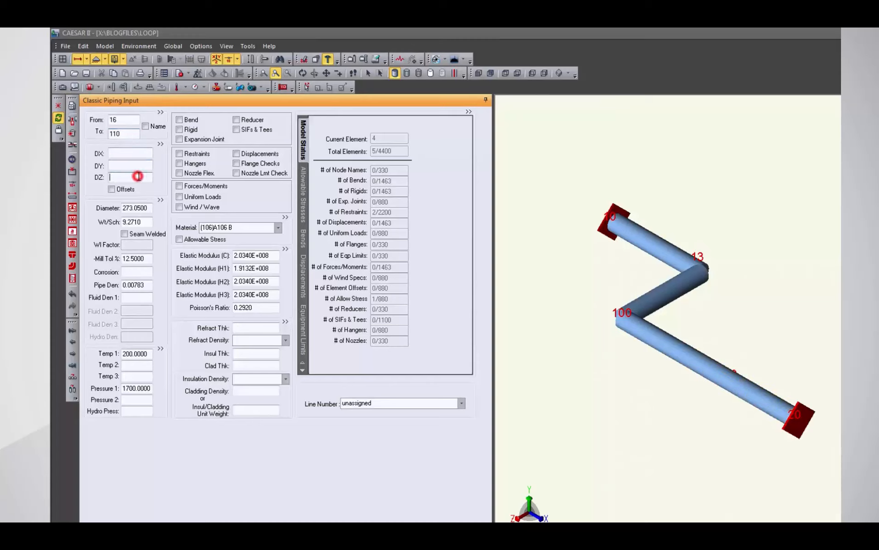
{"action": "type", "text": "1"}
{"action": "key", "text": "BackSpace"}
{"action": "type", "text": "-1500"}
{"action": "key", "text": "Tab"}
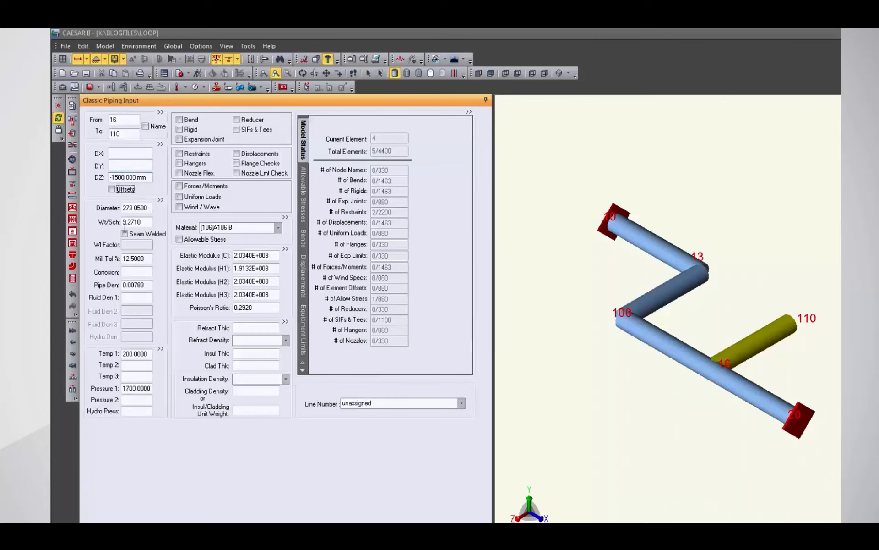
- Change the From node of the anchored end element 16-20 to 110 to close the loop
{"action": "left_click", "coordinate": [72, 354]}
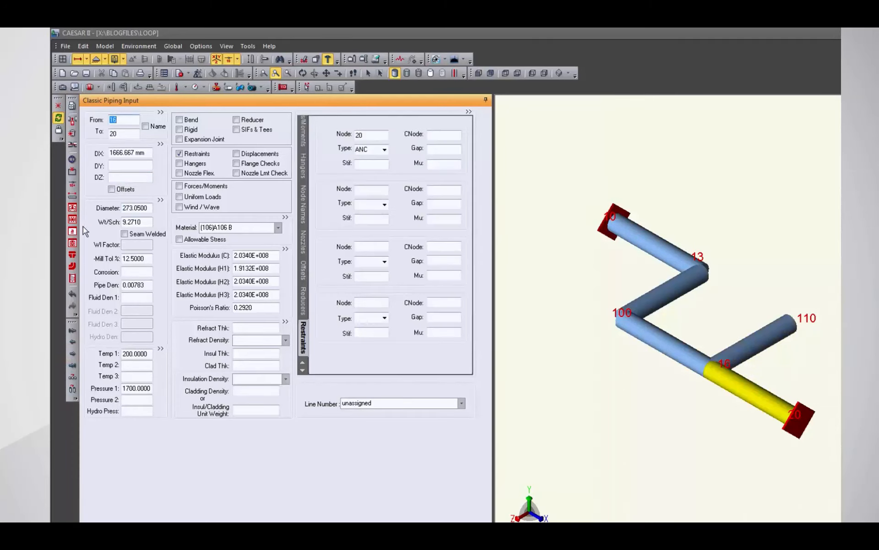
{"action": "type", "text": "110"}
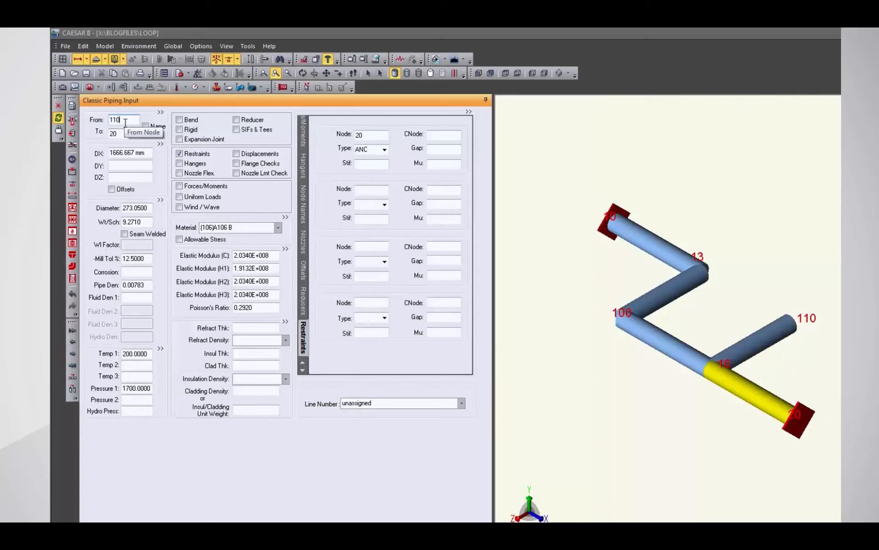
{"action": "key", "text": "Tab"}
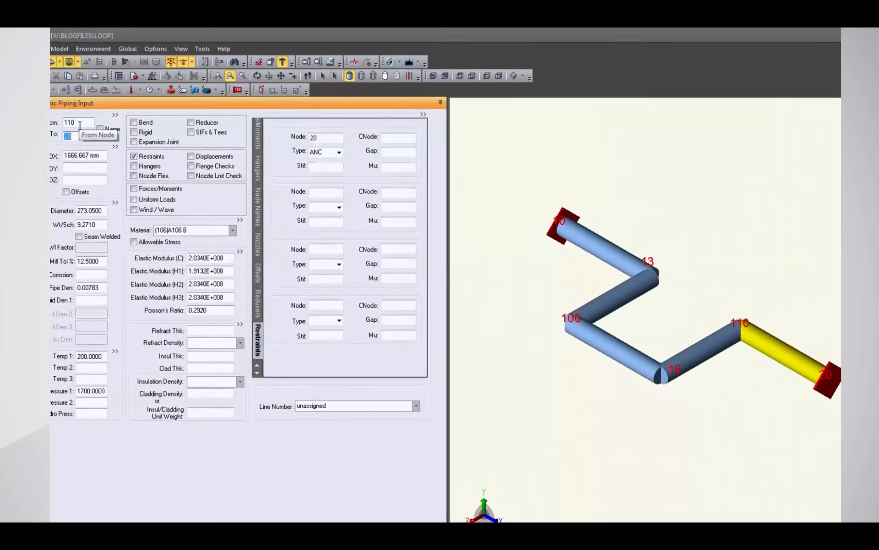
- Add bends with the default long radius at the ends of elements 10-13, 13-100, 100-16 and 16-110
{"action": "mouse_move", "coordinate": [603, 249]}
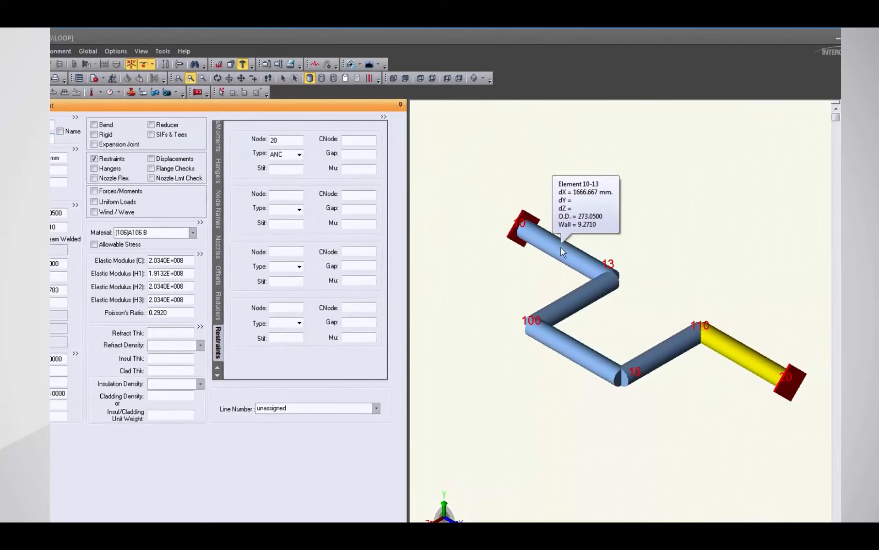
{"action": "left_click", "coordinate": [562, 248]}
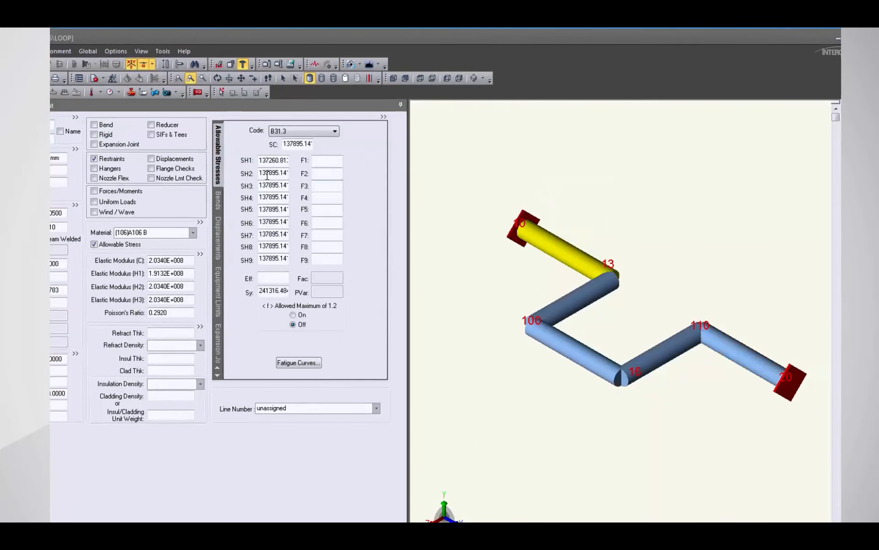
{"action": "left_click", "coordinate": [102, 124]}
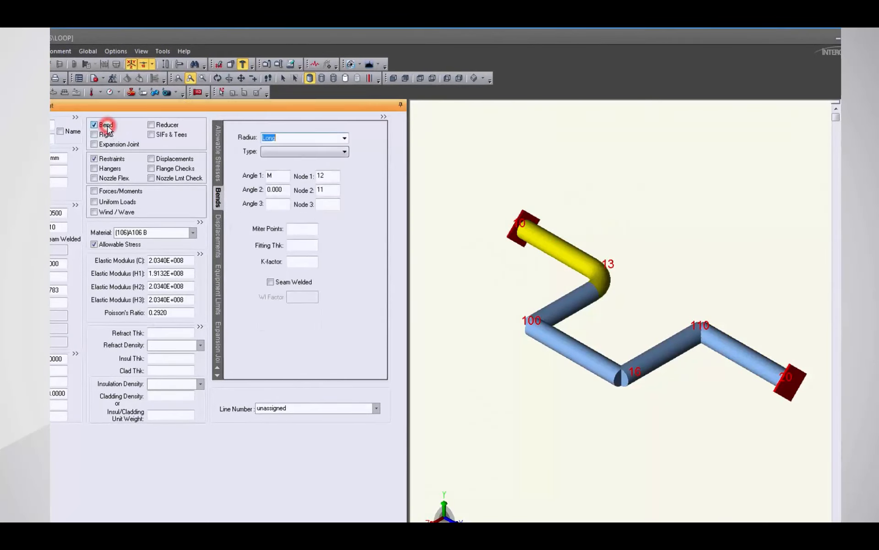
{"action": "left_click", "coordinate": [557, 306]}
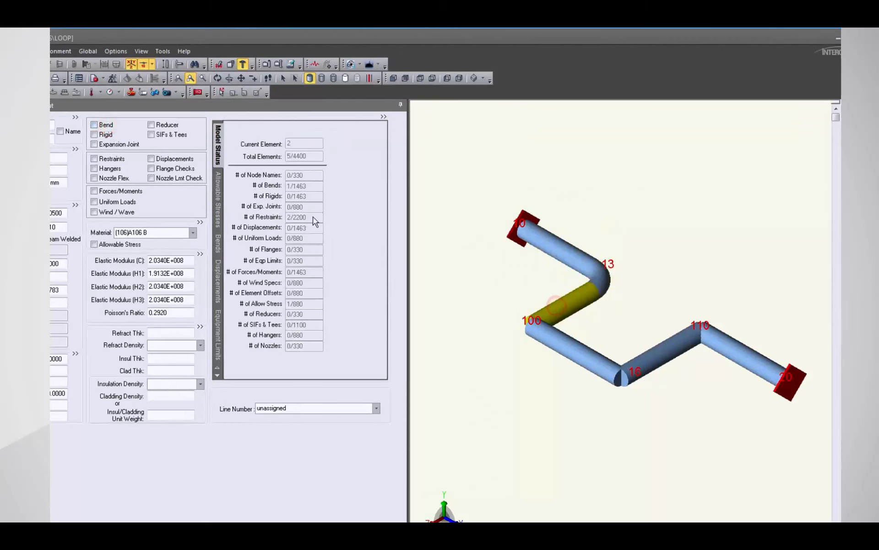
{"action": "left_click", "coordinate": [102, 125]}
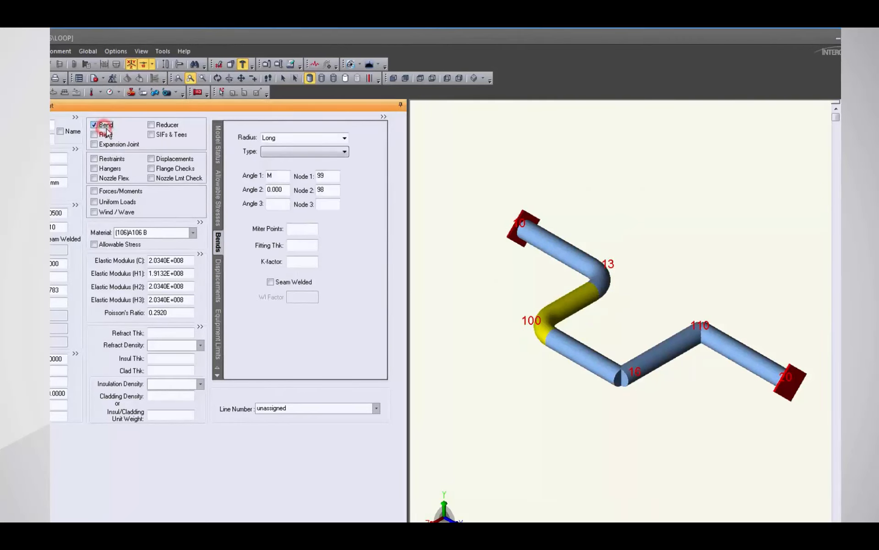
{"action": "left_click", "coordinate": [588, 353]}
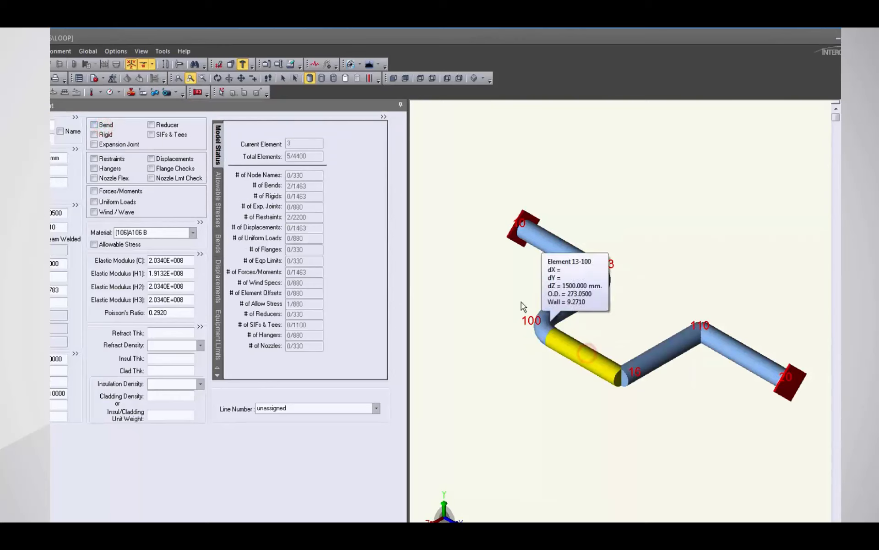
{"action": "left_click", "coordinate": [102, 125]}
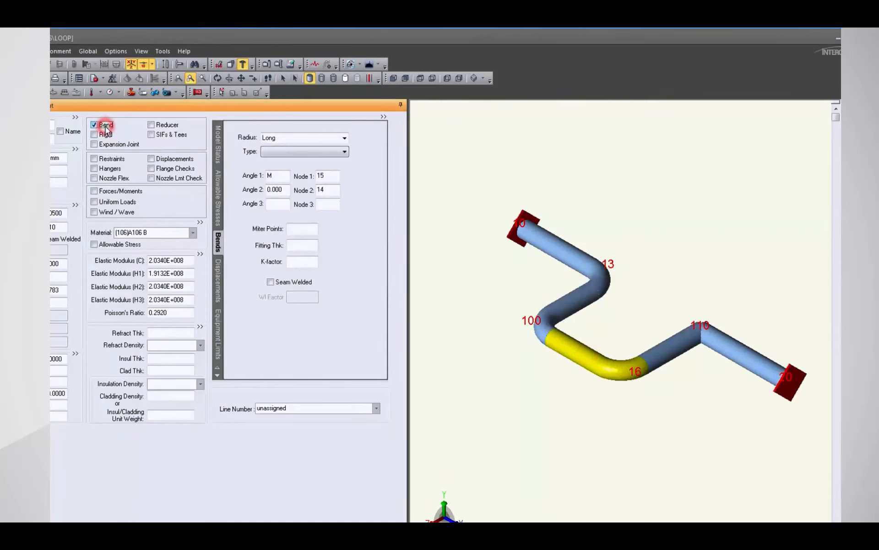
{"action": "left_click", "coordinate": [660, 354]}
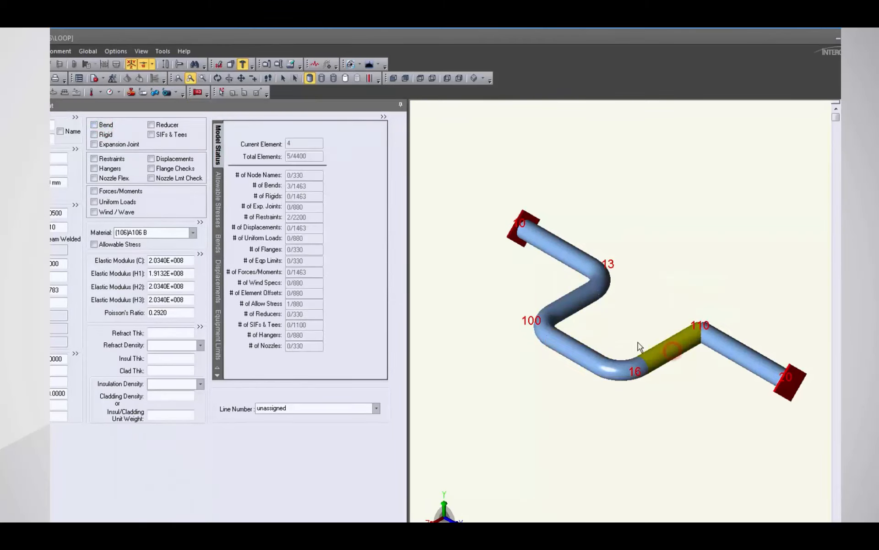
{"action": "left_click", "coordinate": [102, 125]}
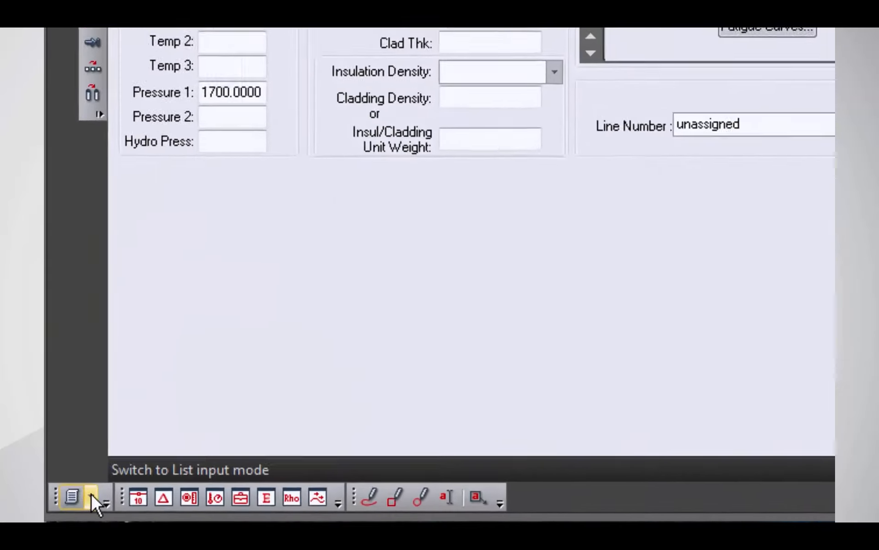
- Open the Elements list to show all pipe elements in tabular form
{"action": "left_click", "coordinate": [91, 495]}
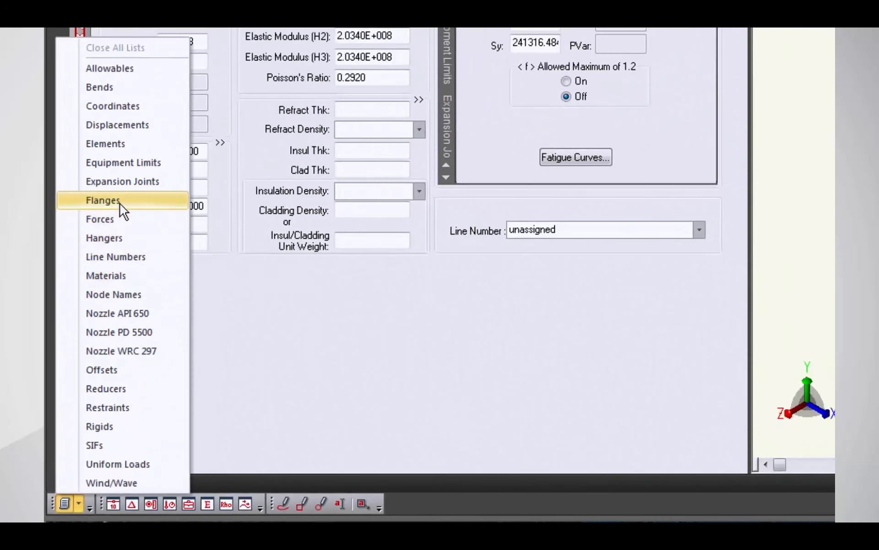
{"action": "left_click", "coordinate": [130, 144]}
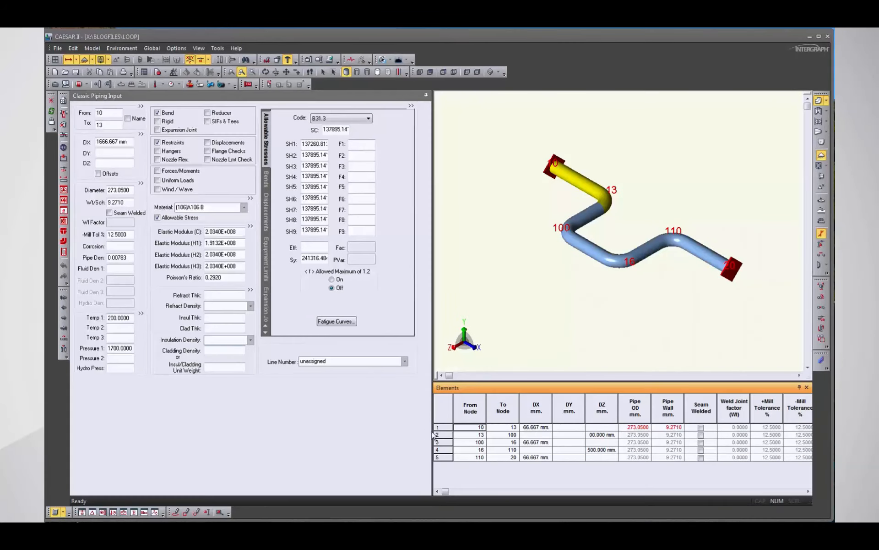
- Block renumber the nodes of all five listed elements with start node 100 and node increment 10, including the boundary nodes
{"action": "left_click", "coordinate": [445, 427]}
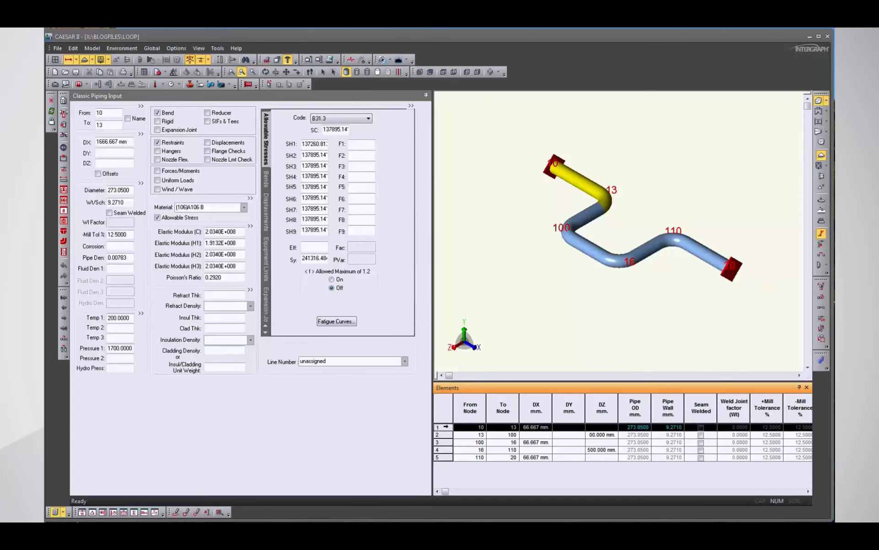
{"action": "left_click_drag", "start_coordinate": [445, 427], "coordinate": [446, 461]}
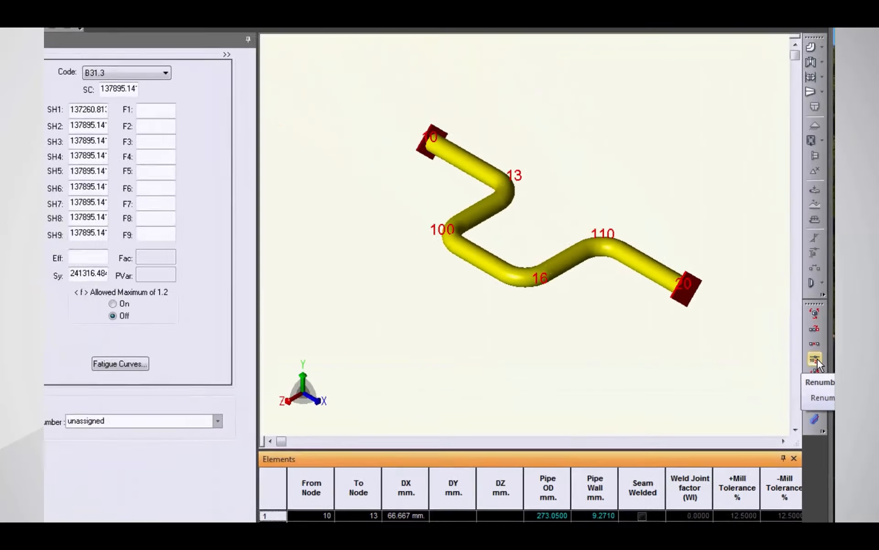
{"action": "left_click", "coordinate": [800, 218]}
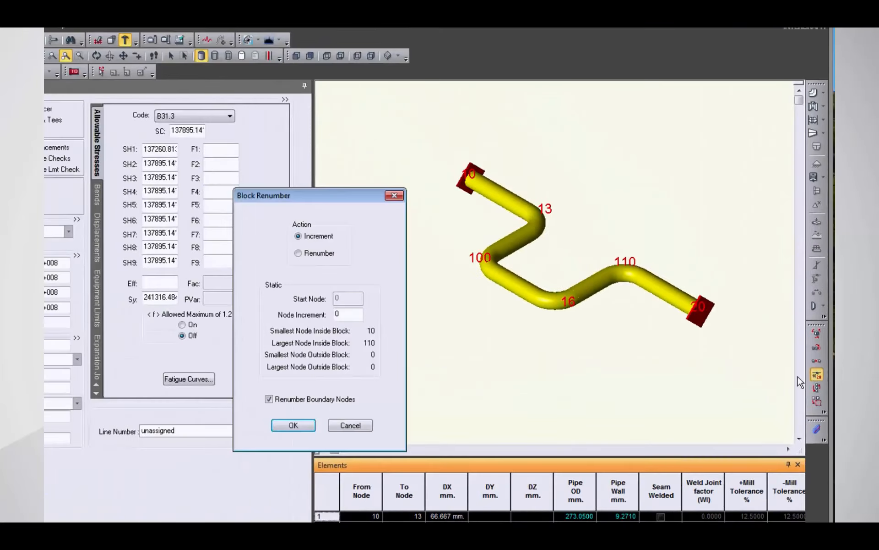
{"action": "left_click", "coordinate": [315, 253]}
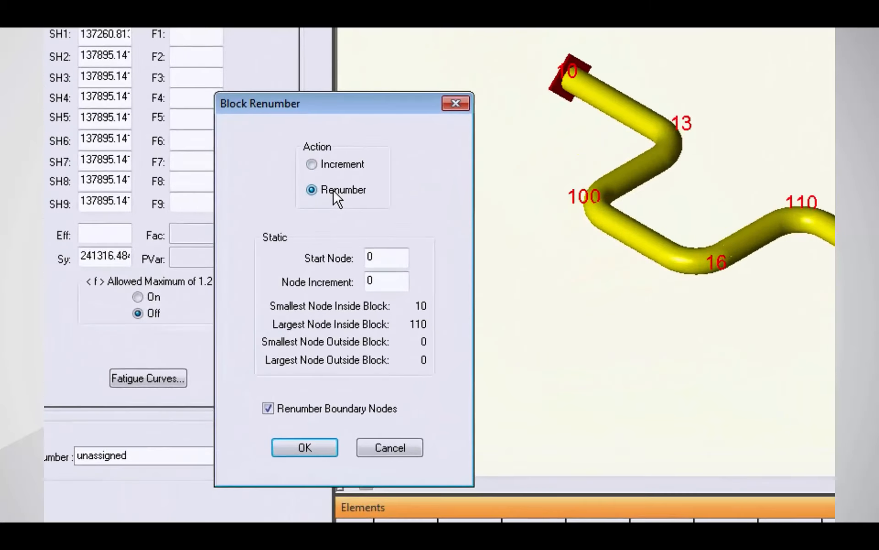
{"action": "left_click_drag", "start_coordinate": [385, 261], "coordinate": [309, 257]}
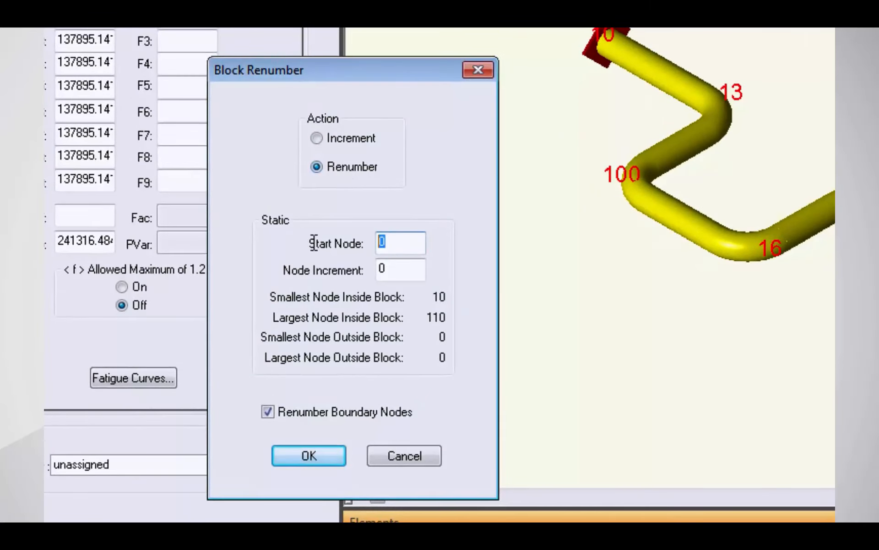
{"action": "type", "text": "100"}
{"action": "left_click_drag", "start_coordinate": [386, 271], "coordinate": [361, 271]}
{"action": "type", "text": "10"}
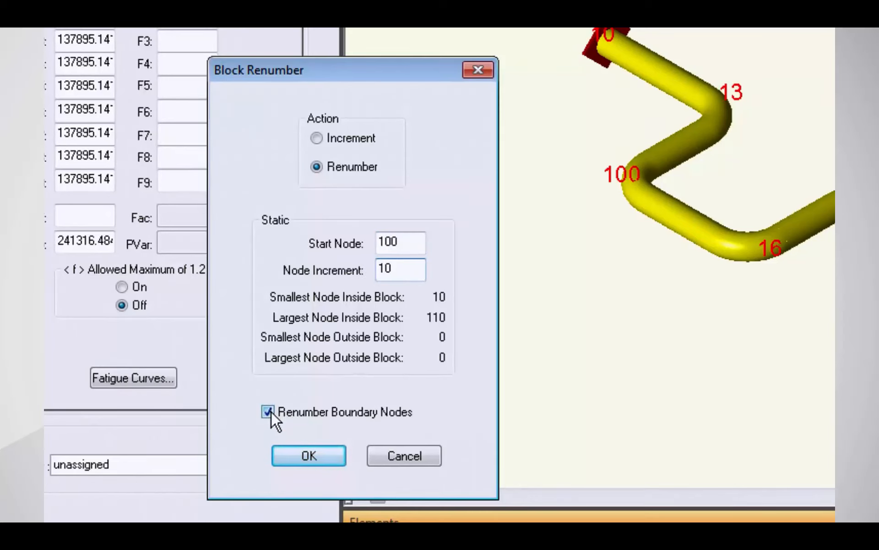
{"action": "left_click", "coordinate": [303, 454]}
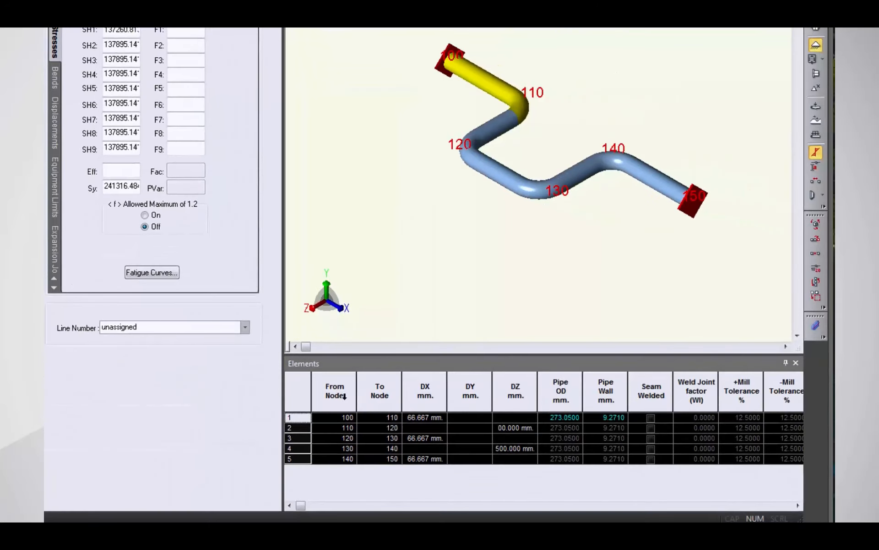
{"action": "left_click", "coordinate": [347, 417]}
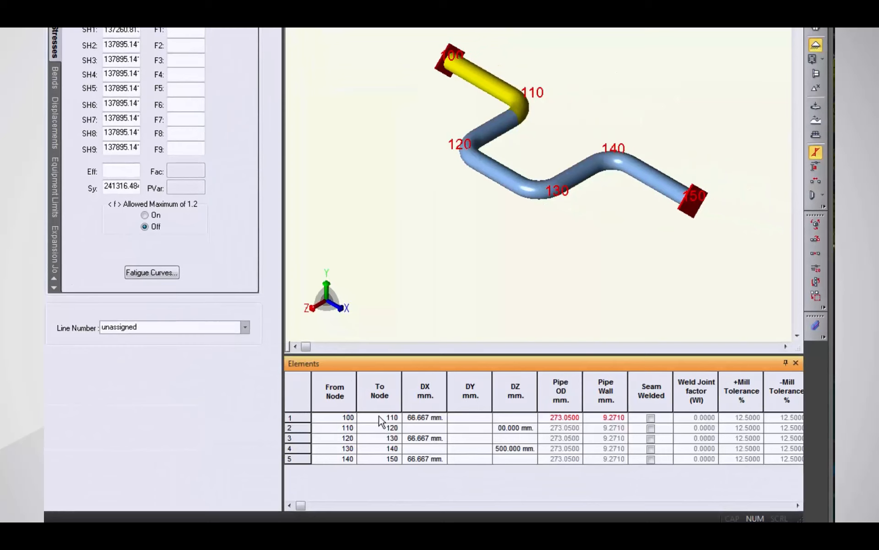